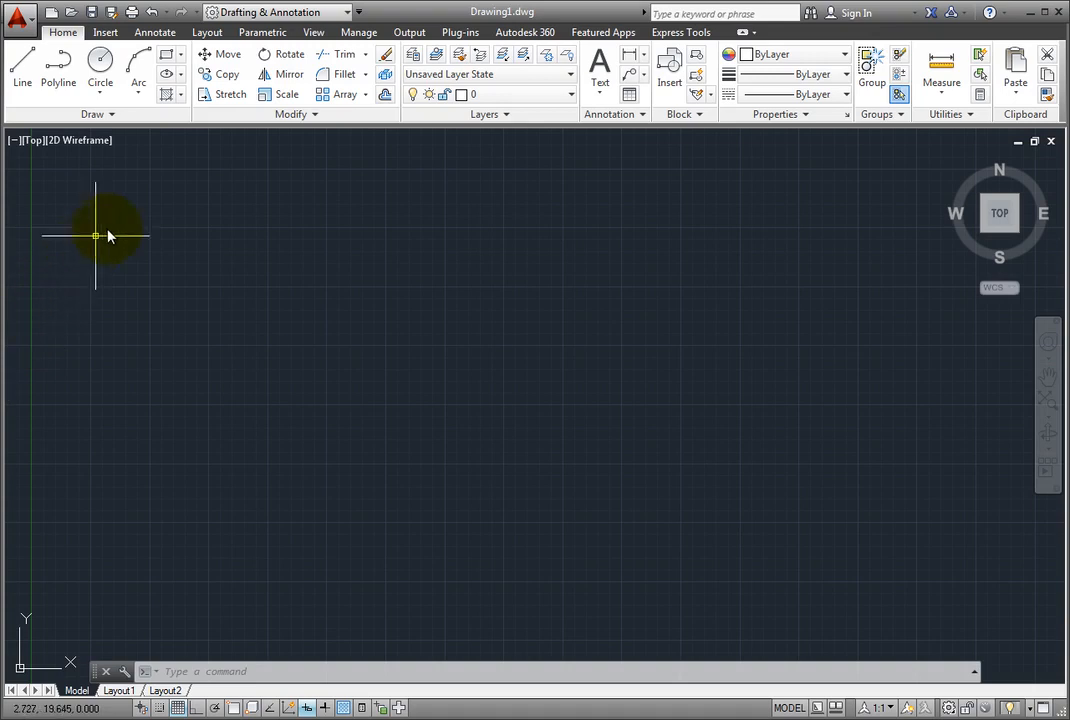
# Step: Draw a three-point arc bulging upward from about (13.4, 12.3) to about (4.6, 12.3), then select it to inspect its grips and deselect it
pyautogui.click(140, 97)
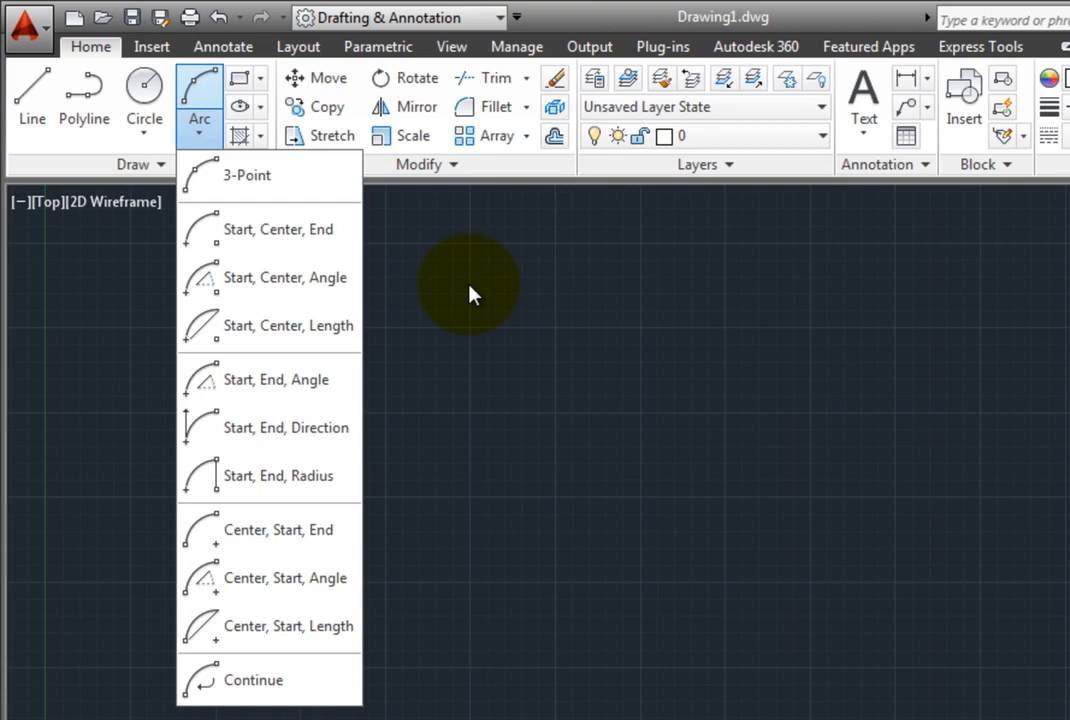
pyautogui.click(275, 186)
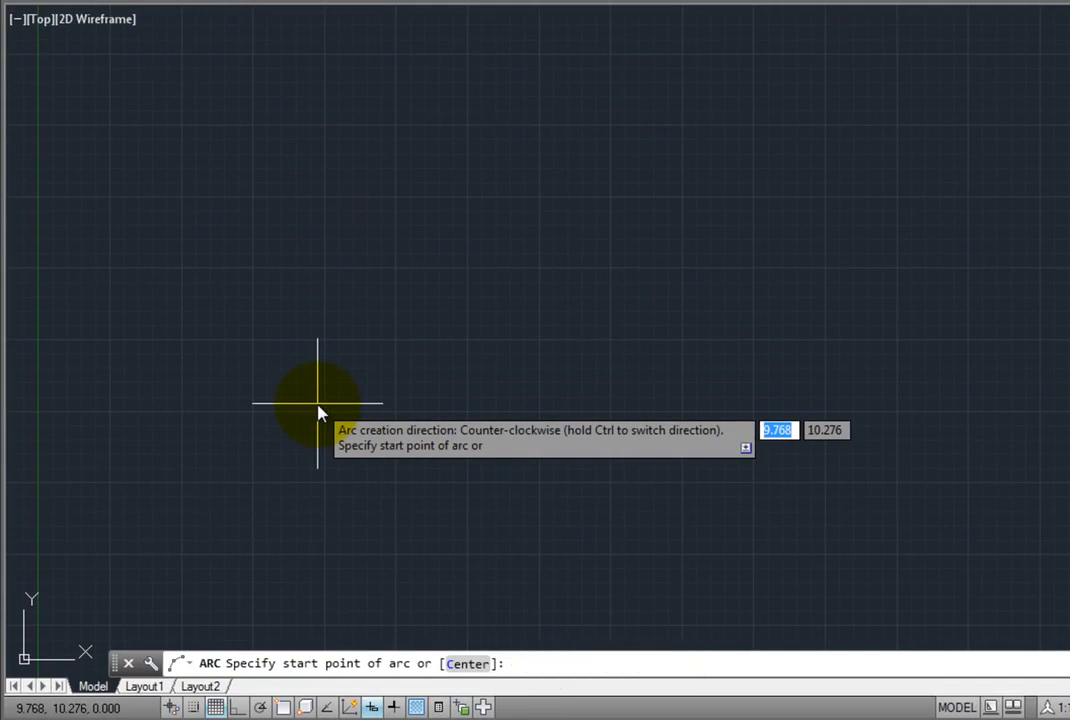
pyautogui.press('ctrl')
pyautogui.click(421, 345)
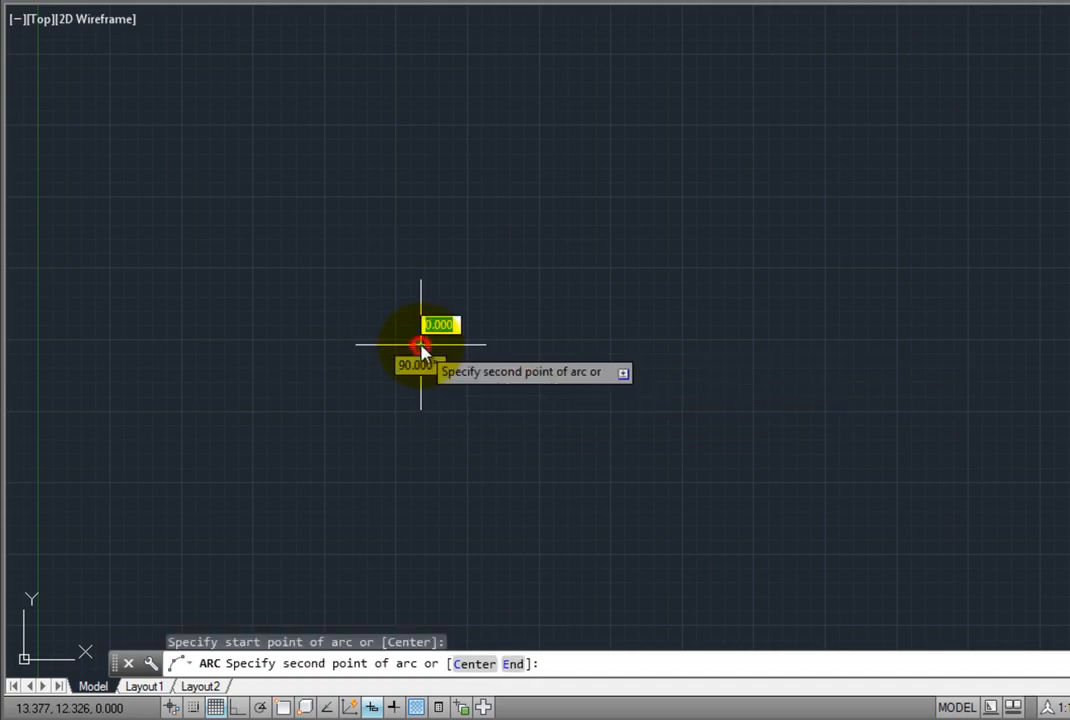
pyautogui.click(258, 213)
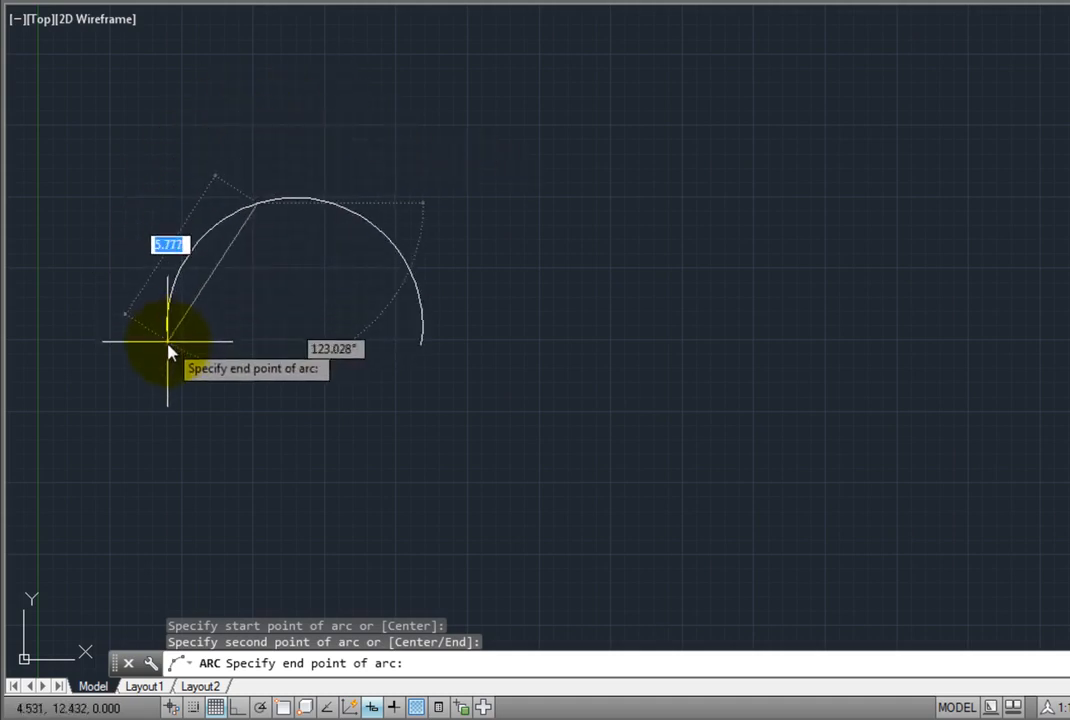
pyautogui.click(168, 344)
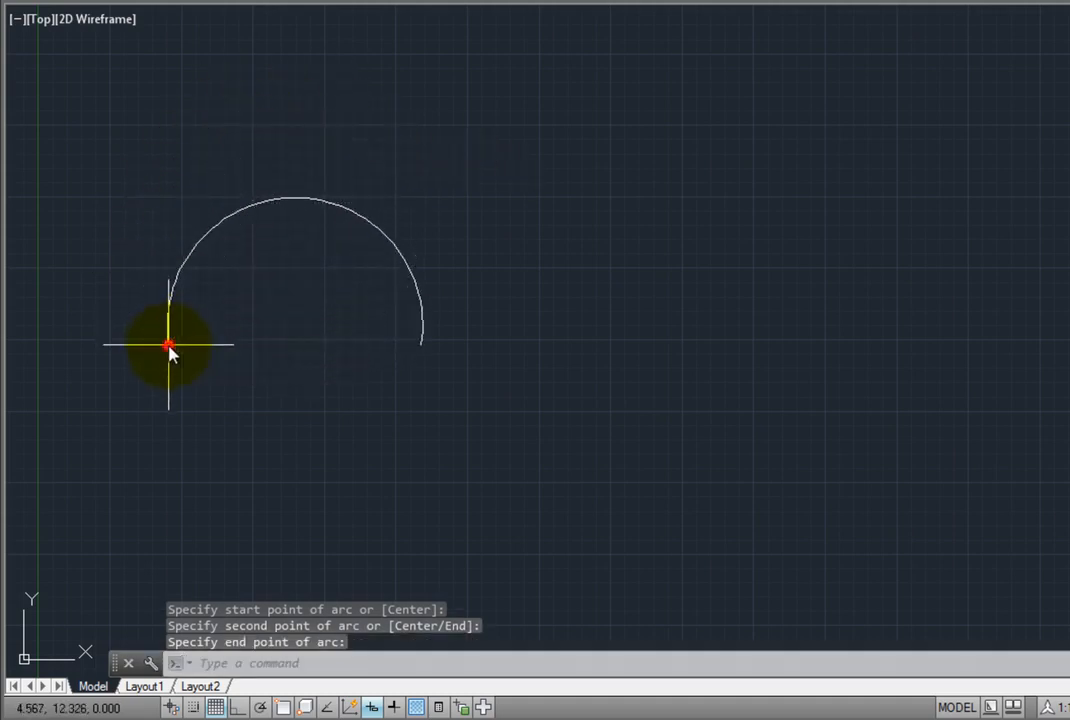
pyautogui.click(396, 246)
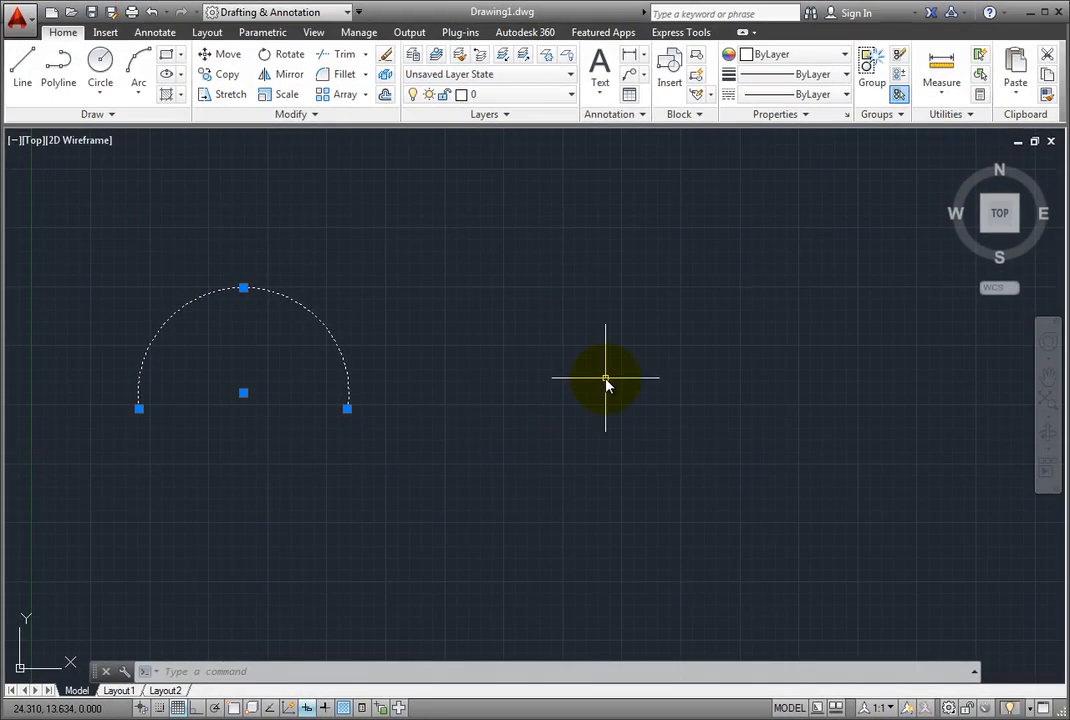
pyautogui.press('Escape')
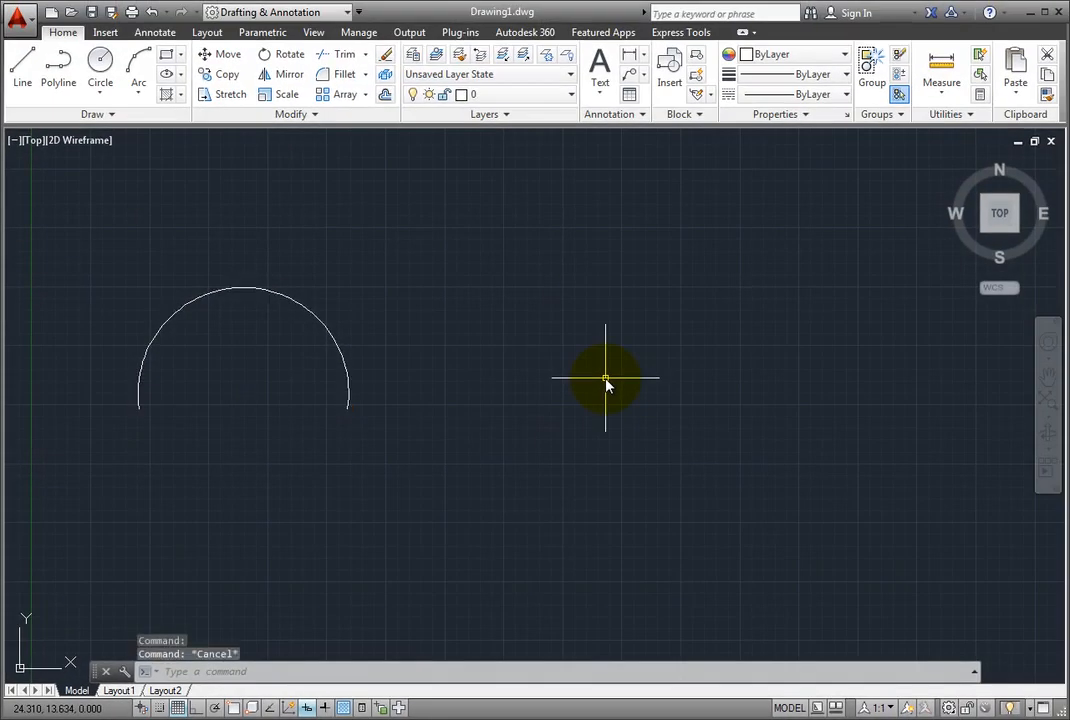
# Step: Draw a Start, Center, Length arc below the first arc, then select it to inspect its grips and deselect it
pyautogui.click(139, 99)
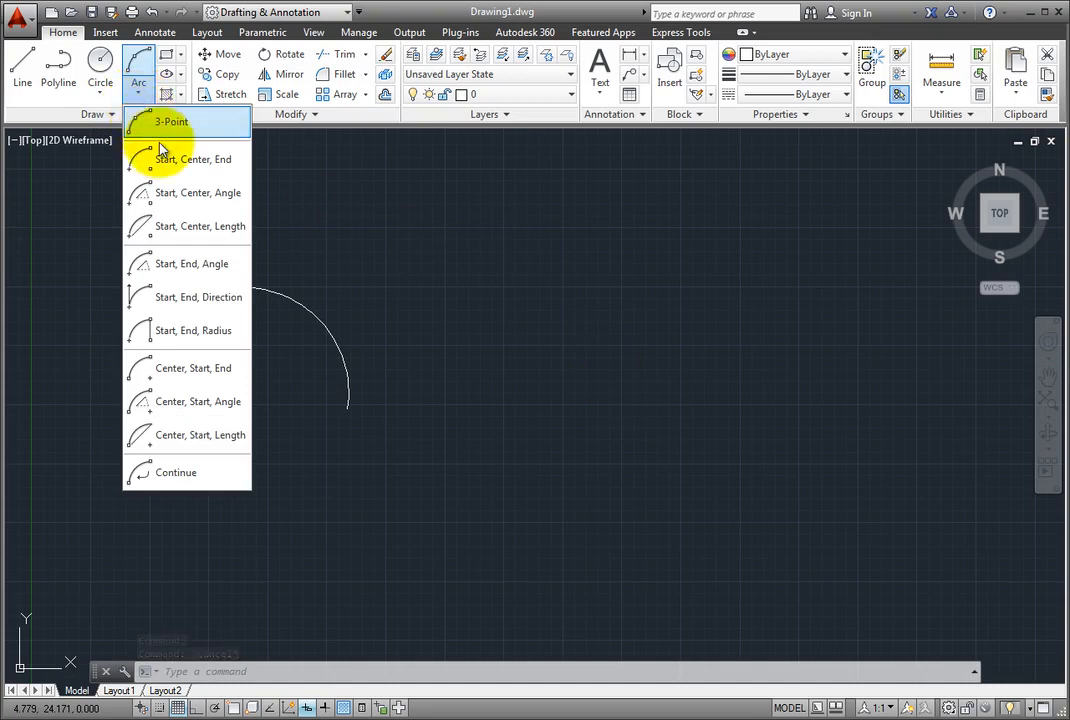
pyautogui.click(183, 227)
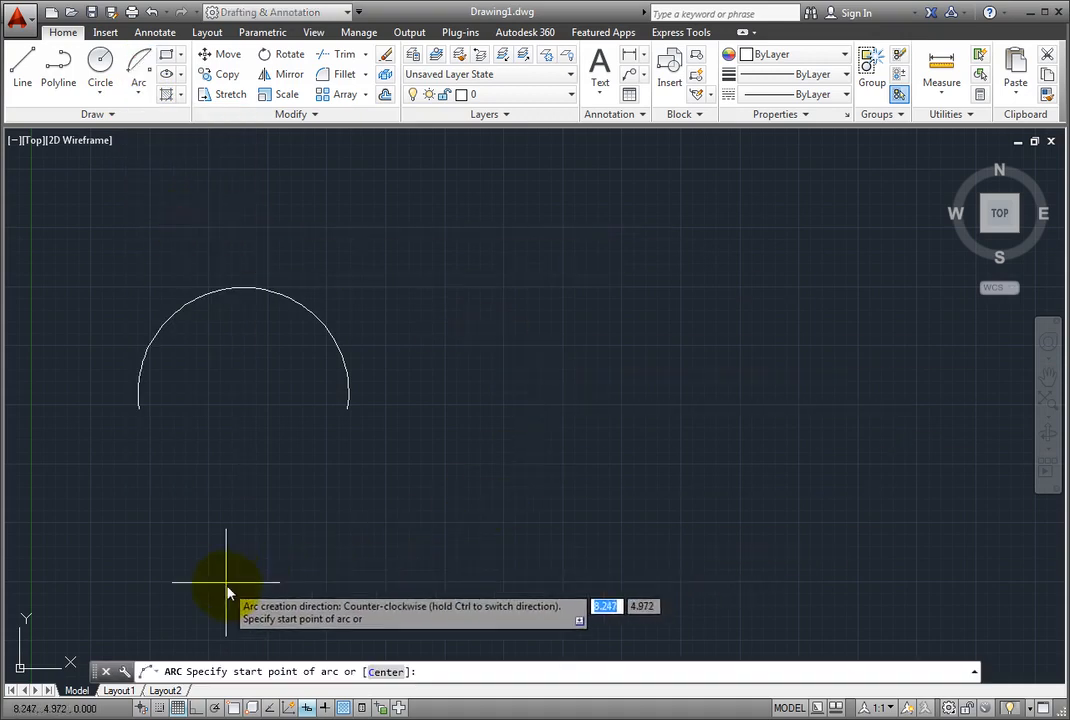
pyautogui.click(388, 577)
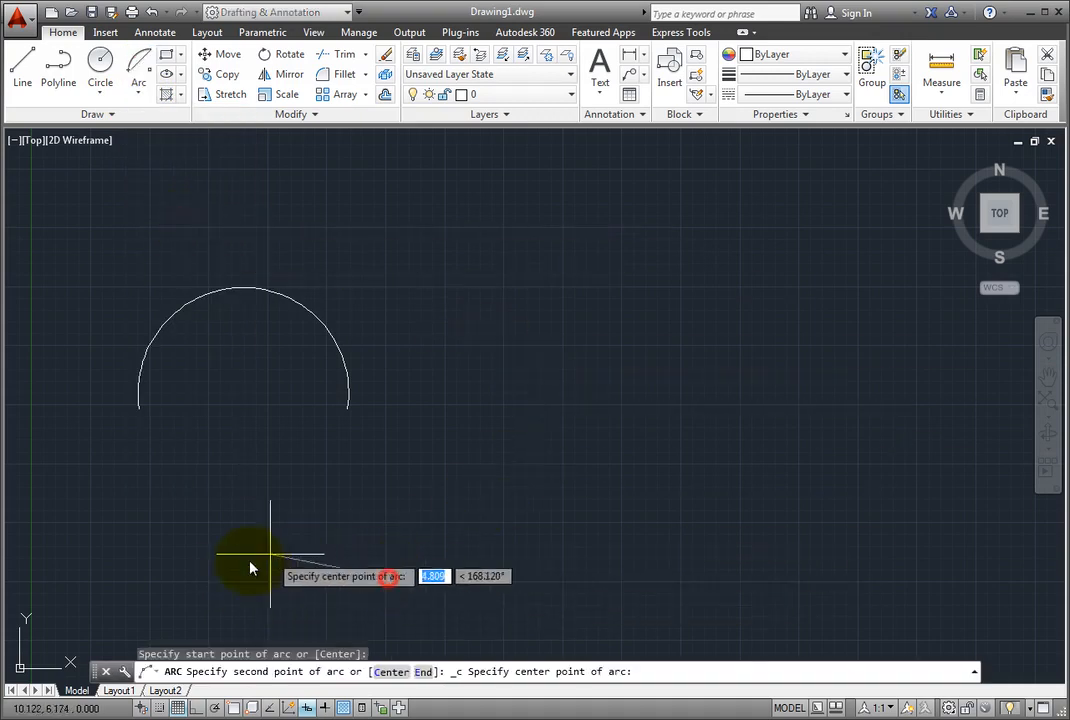
pyautogui.click(239, 566)
pyautogui.click(171, 507)
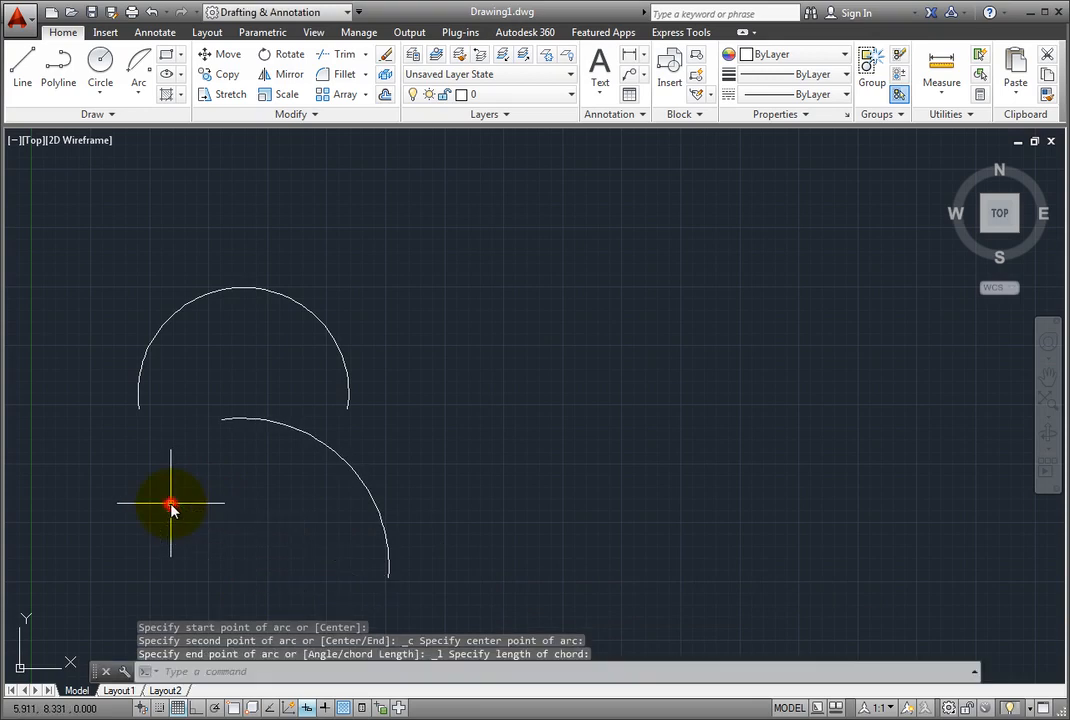
pyautogui.click(343, 460)
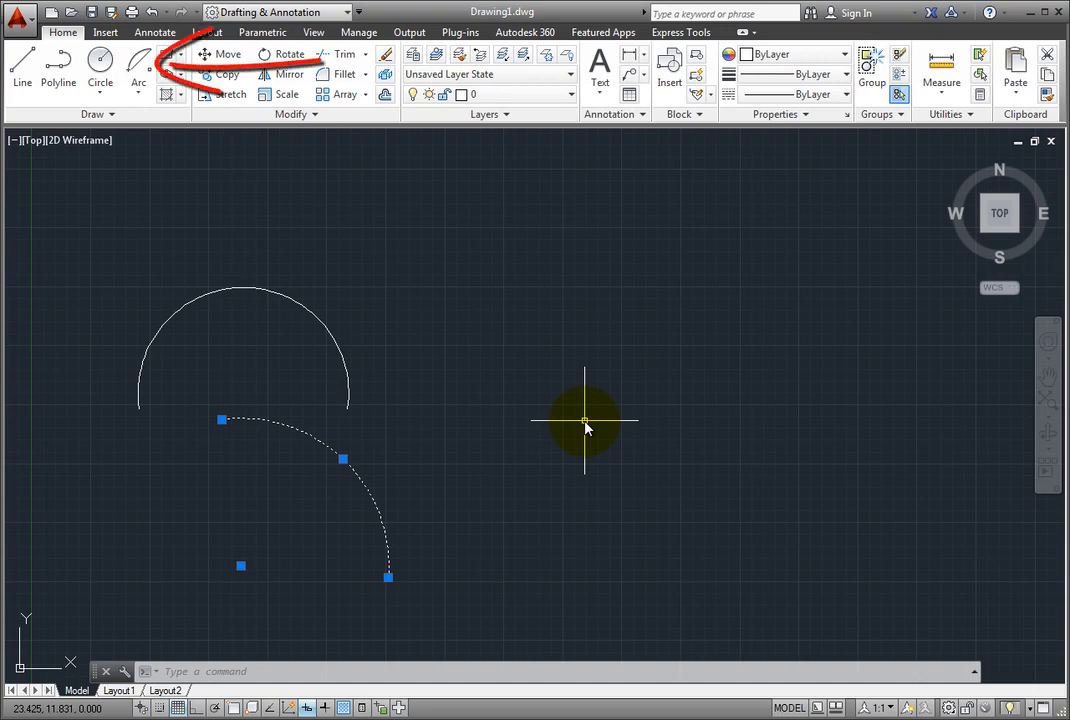
pyautogui.press('Escape')
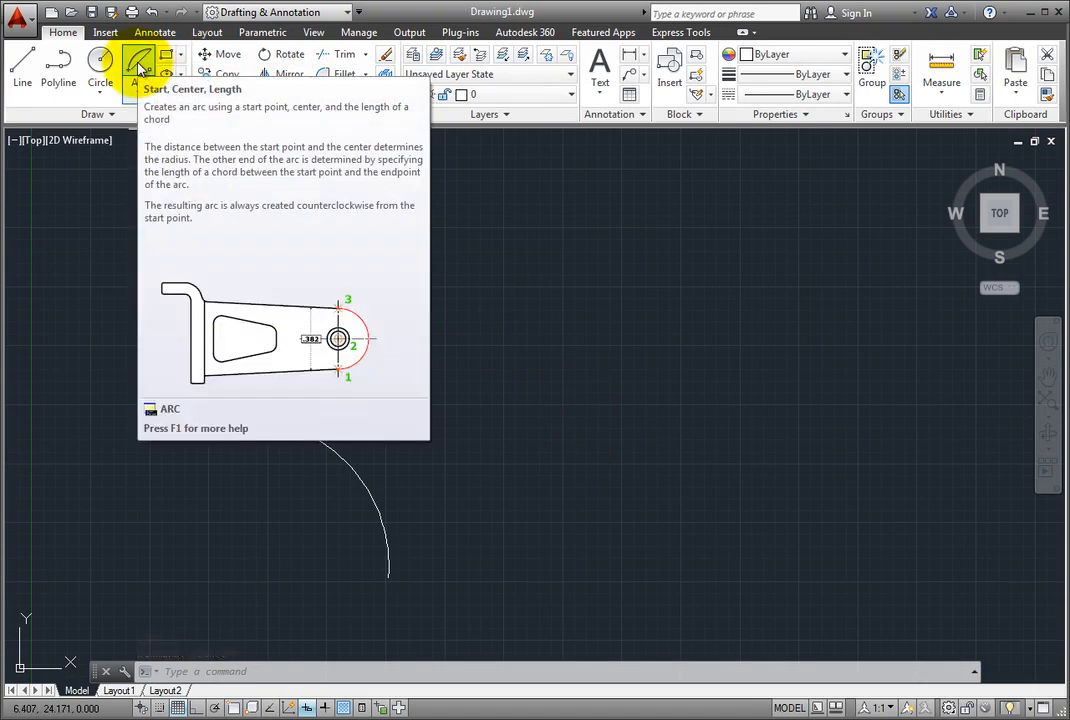
pyautogui.click(140, 68)
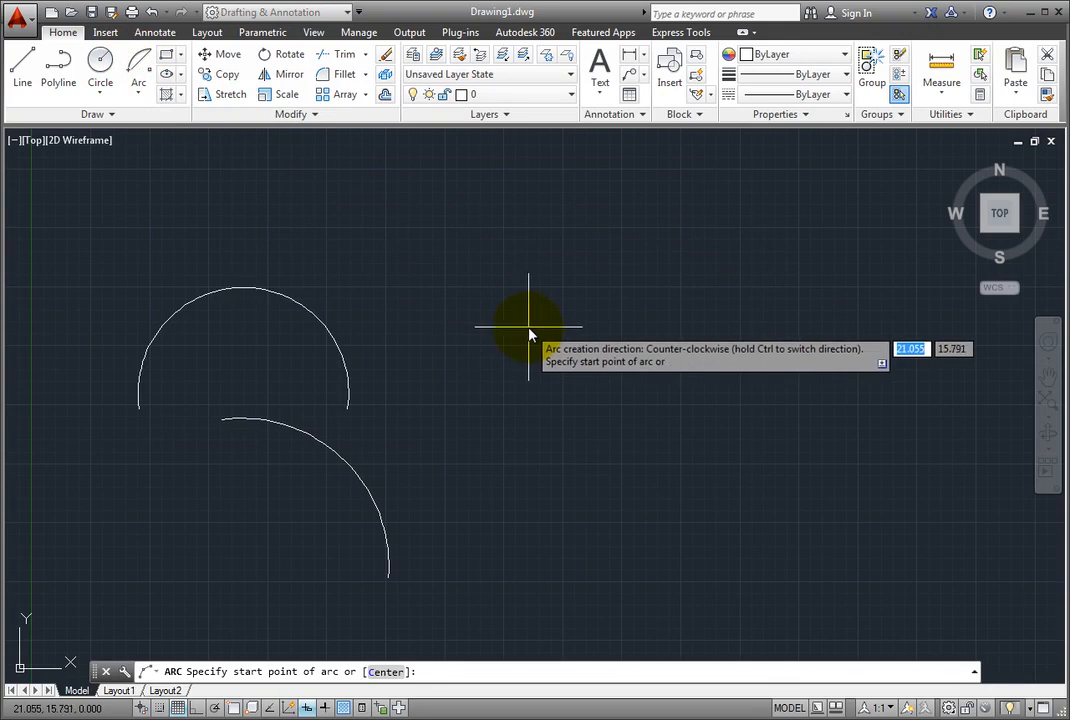
pyautogui.press('Escape')
pyautogui.press('space')
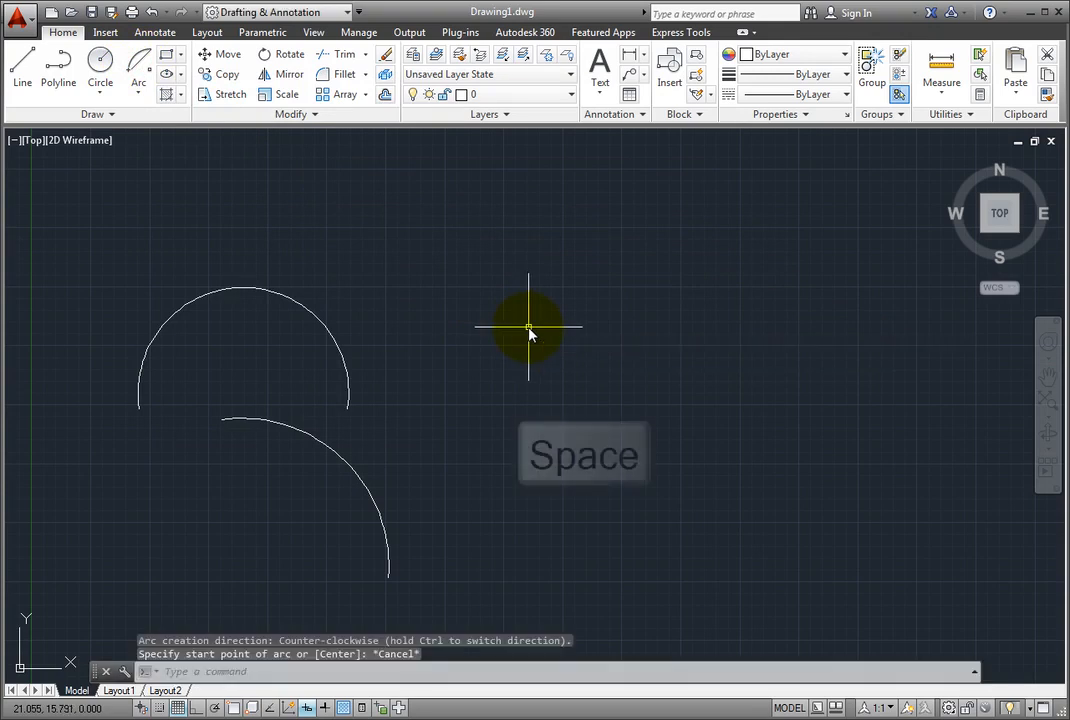
# Step: Repeat the Arc command and draw a smaller three-point arc up and right of the first one, ending at about (14.0, 18.7)
pyautogui.rightClick(428, 294)
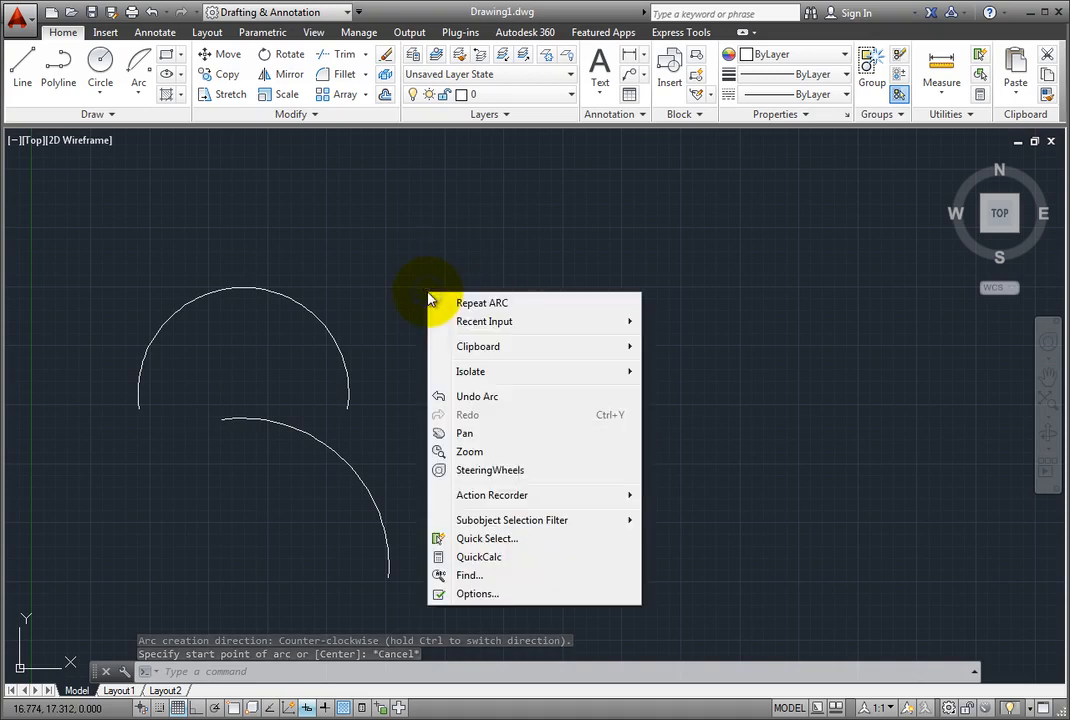
pyautogui.click(514, 306)
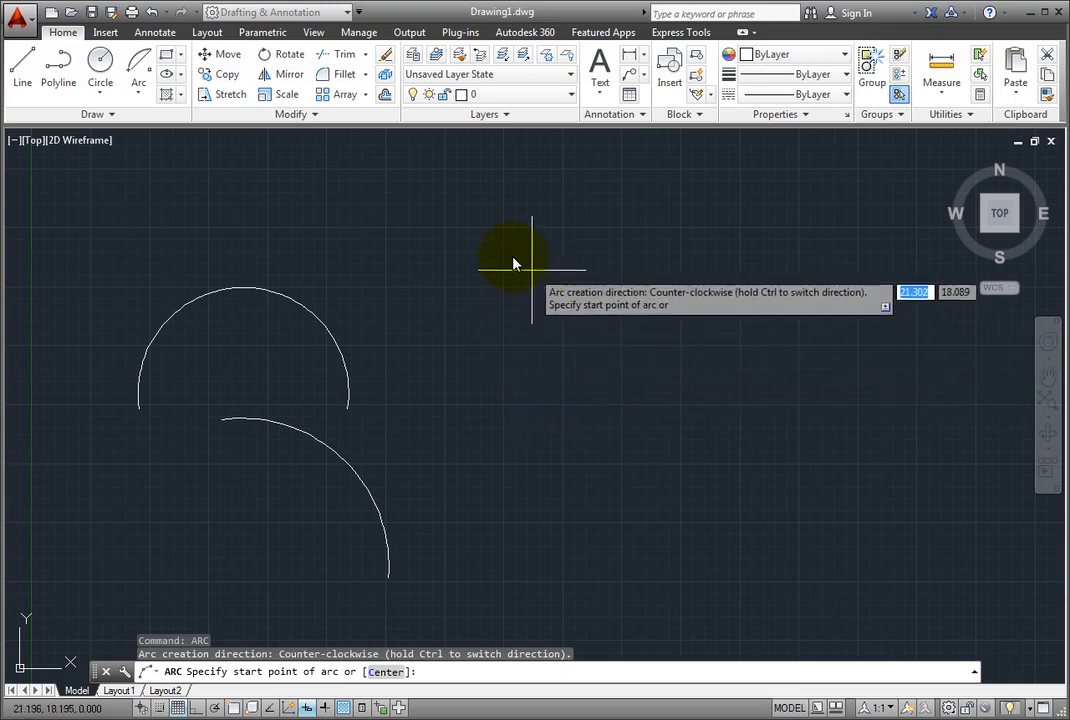
pyautogui.click(491, 270)
pyautogui.click(427, 203)
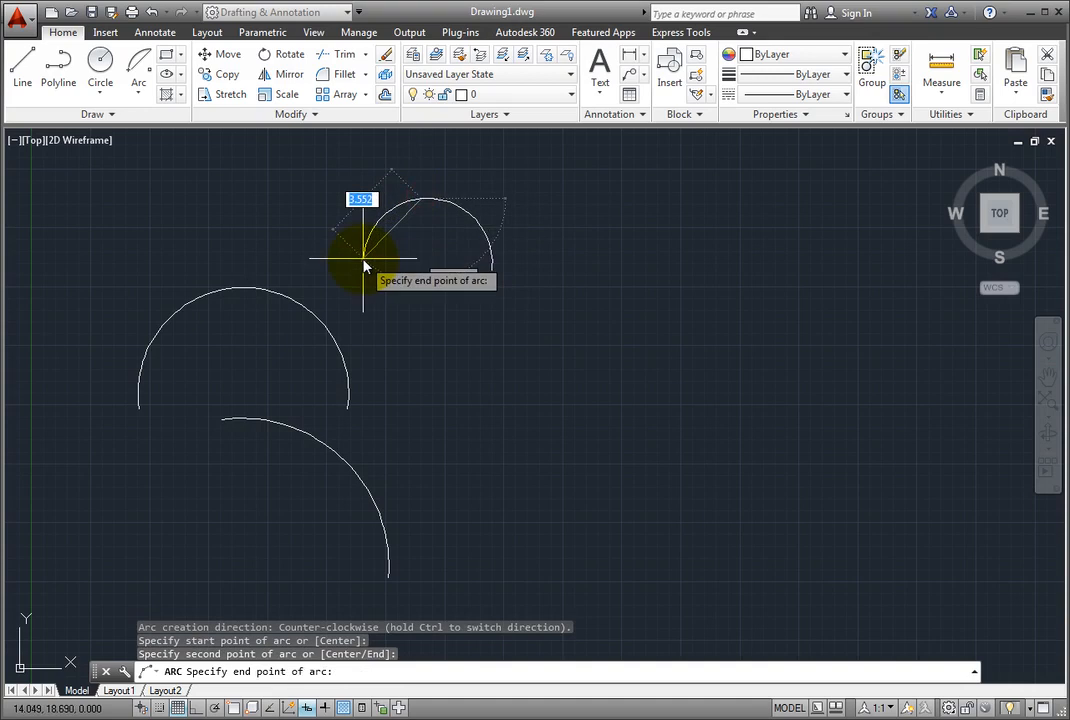
pyautogui.click(363, 259)
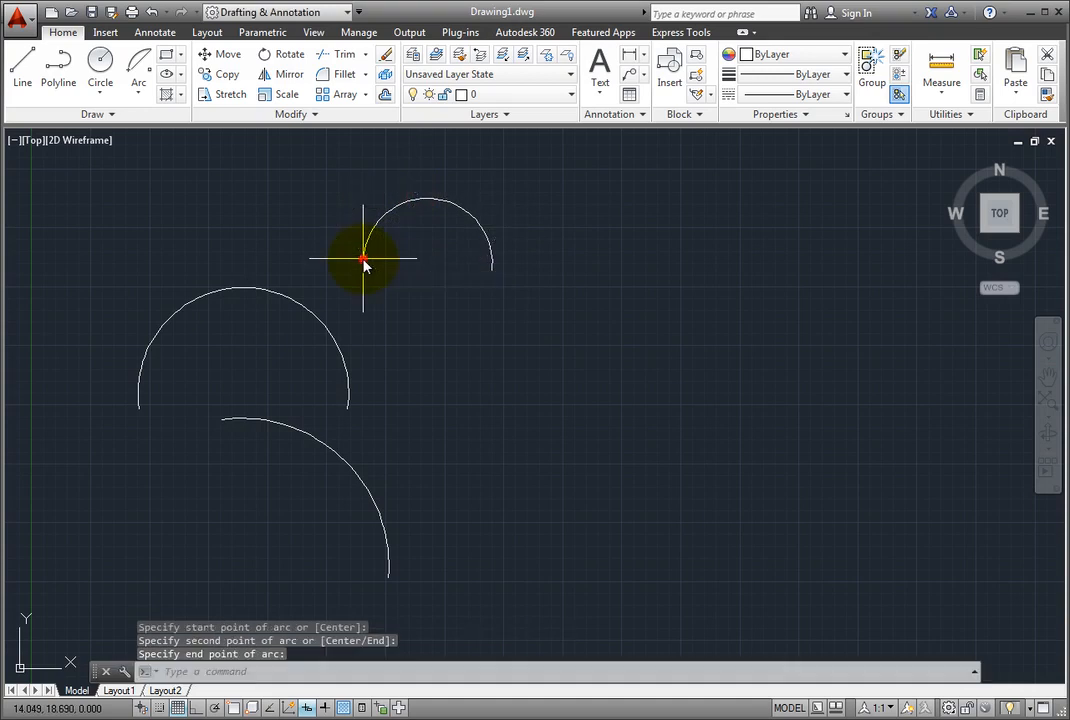
# Step: Repeat the Arc command with the Center option, drawing an arc of about 5.07 radius starting near (33.2, 18.6) with an included angle of -90
pyautogui.rightClick(467, 347)
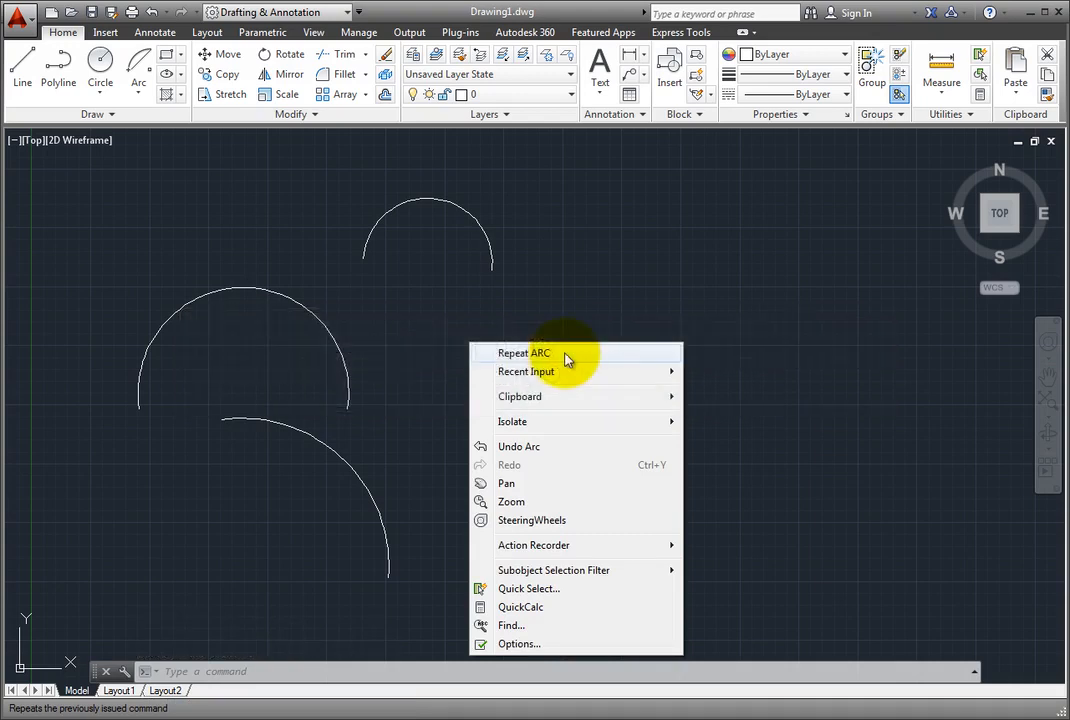
pyautogui.click(566, 353)
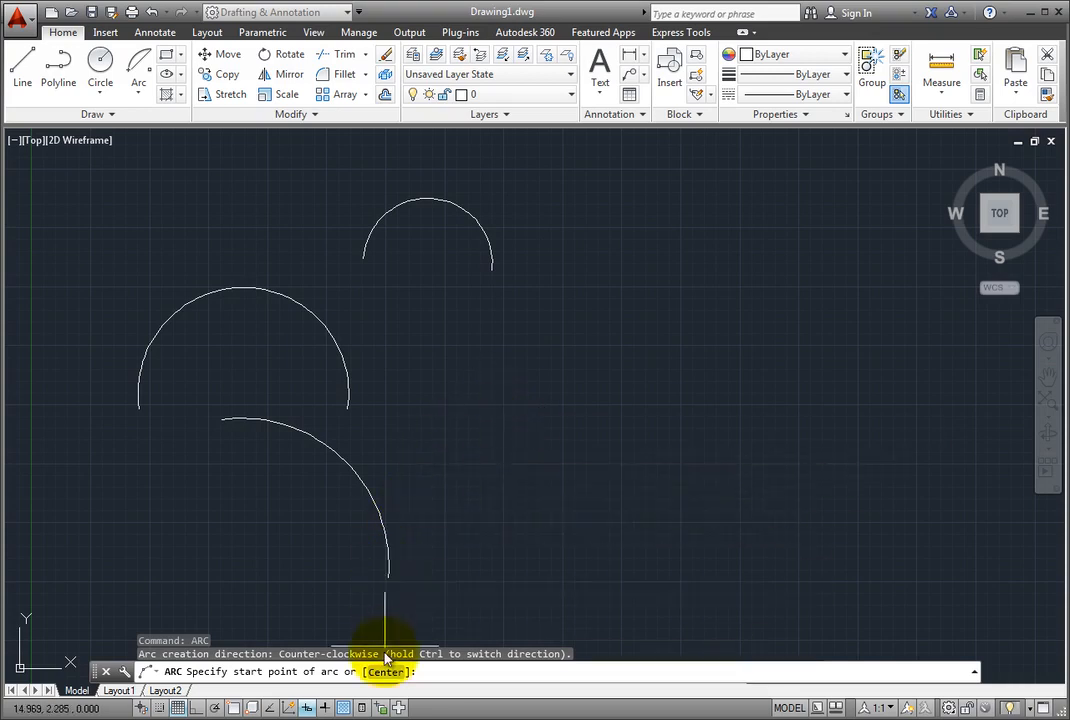
pyautogui.press('Down')
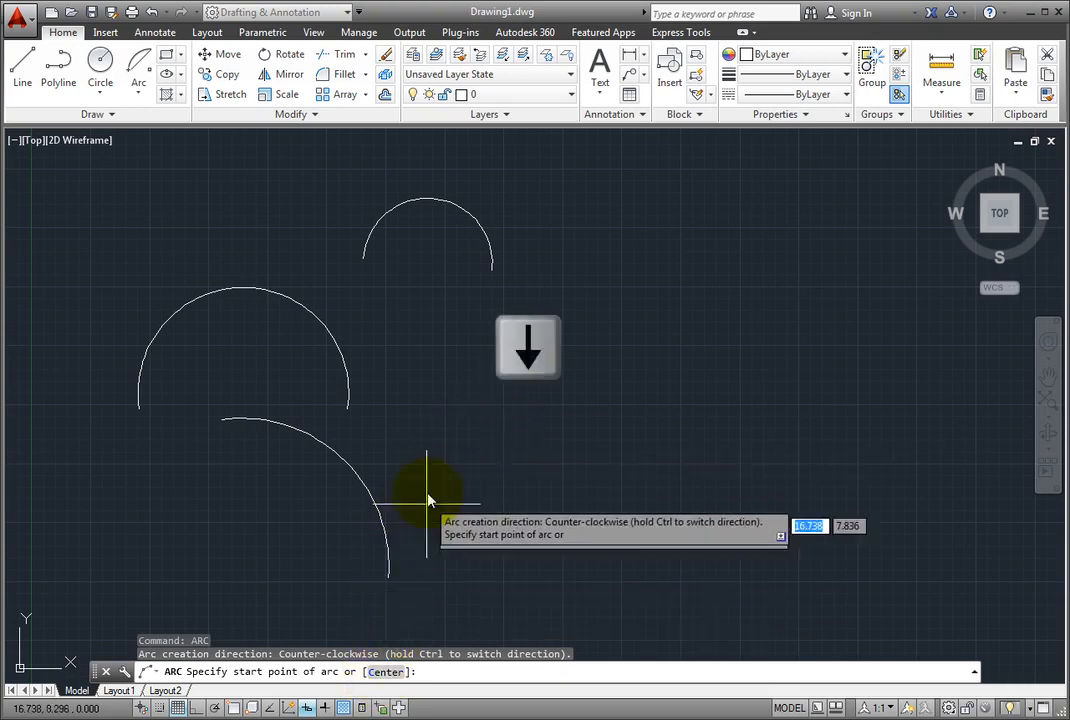
pyautogui.rightClick(432, 400)
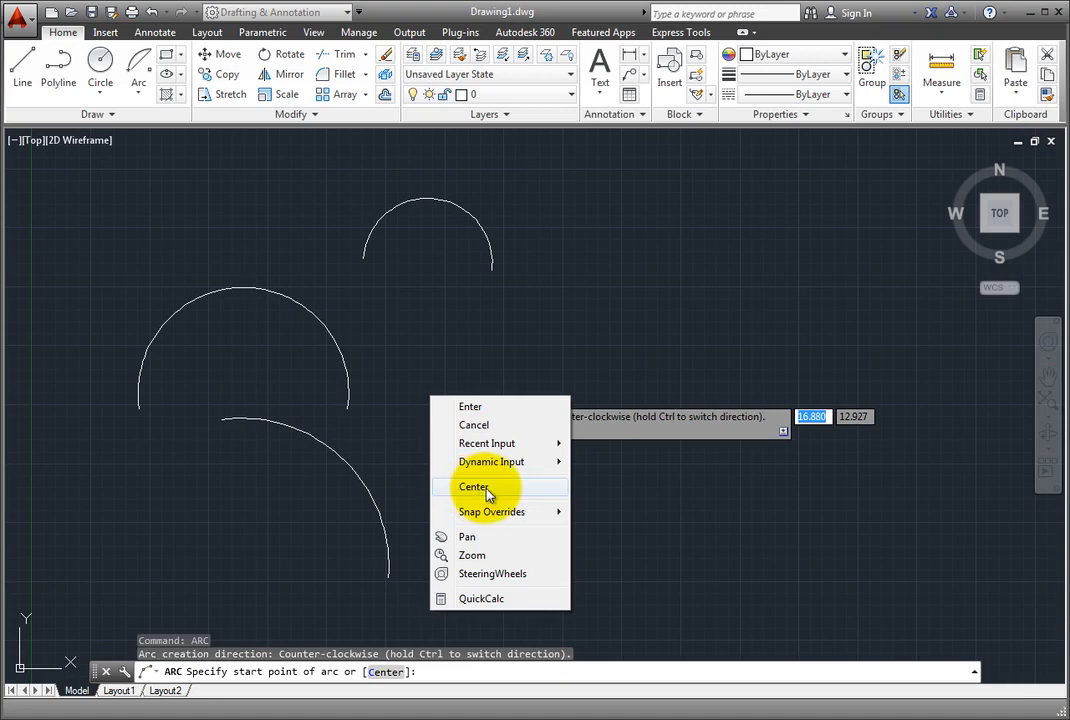
pyautogui.click(488, 490)
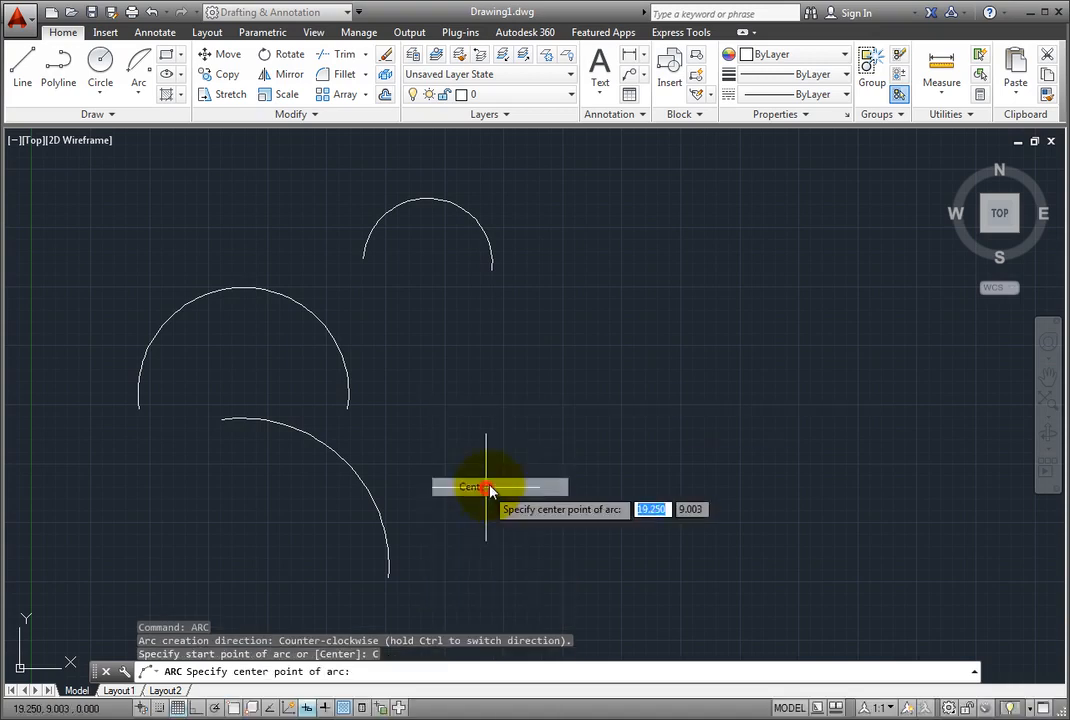
pyautogui.click(698, 282)
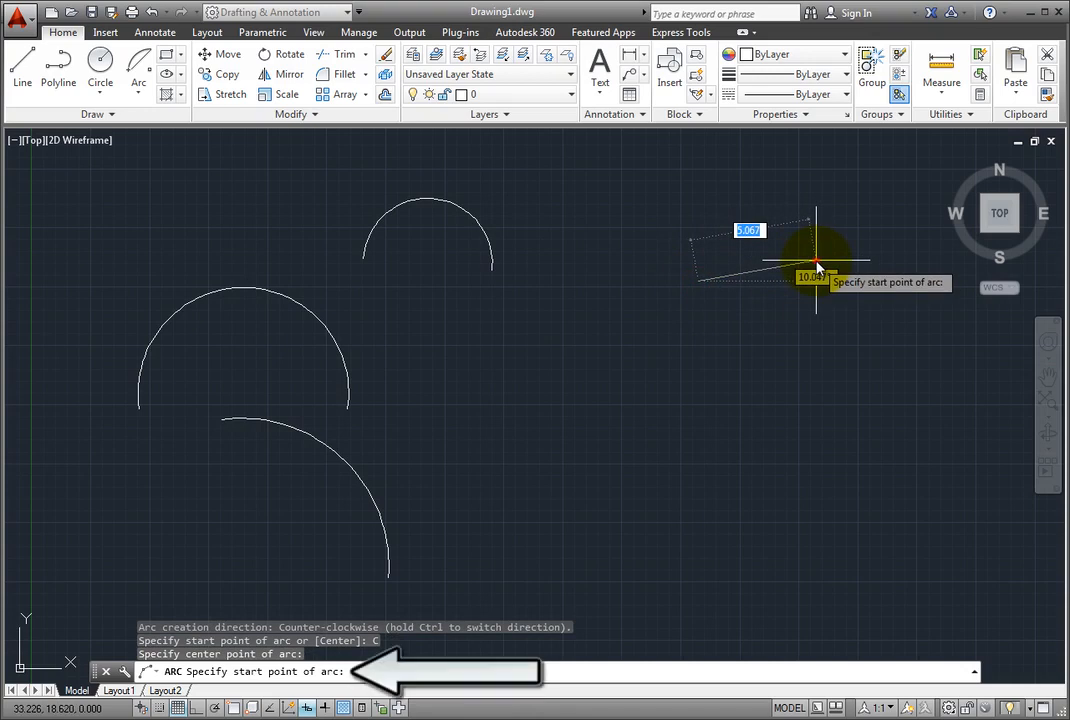
pyautogui.click(817, 263)
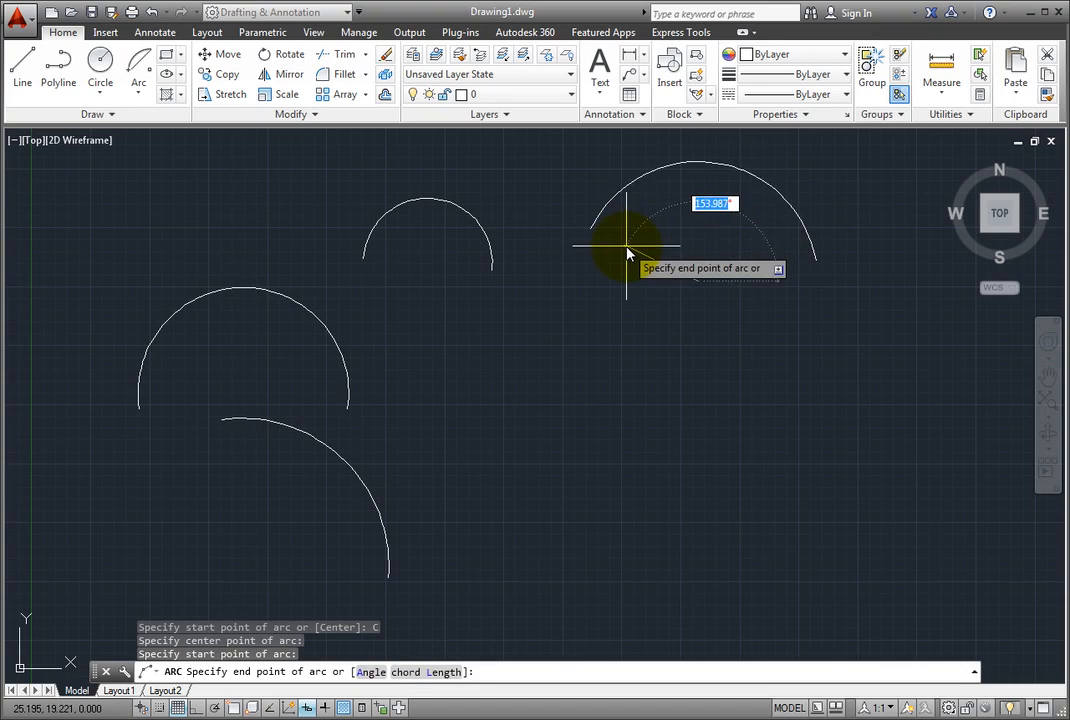
pyautogui.rightClick(627, 252)
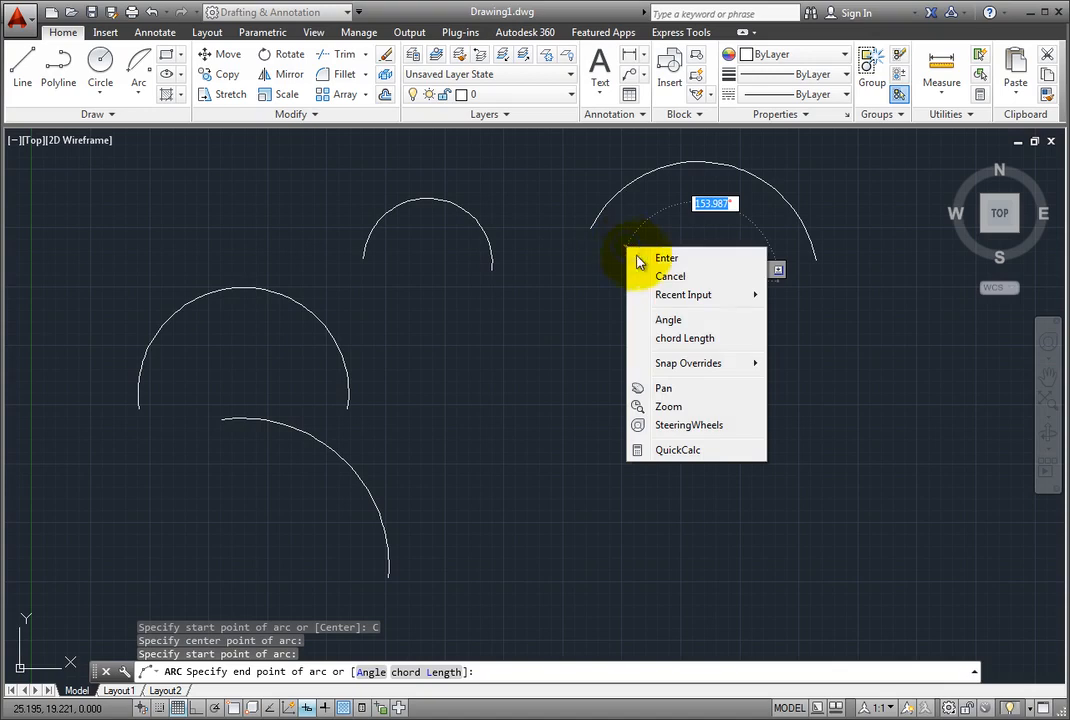
pyautogui.click(667, 319)
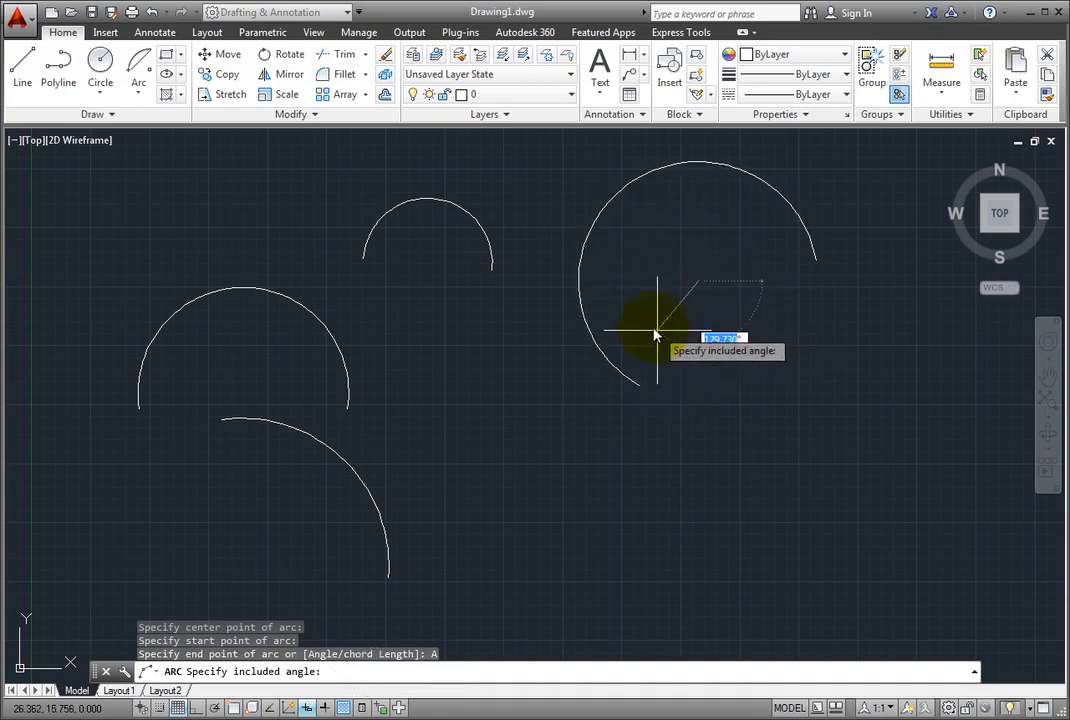
pyautogui.press('ctrl')
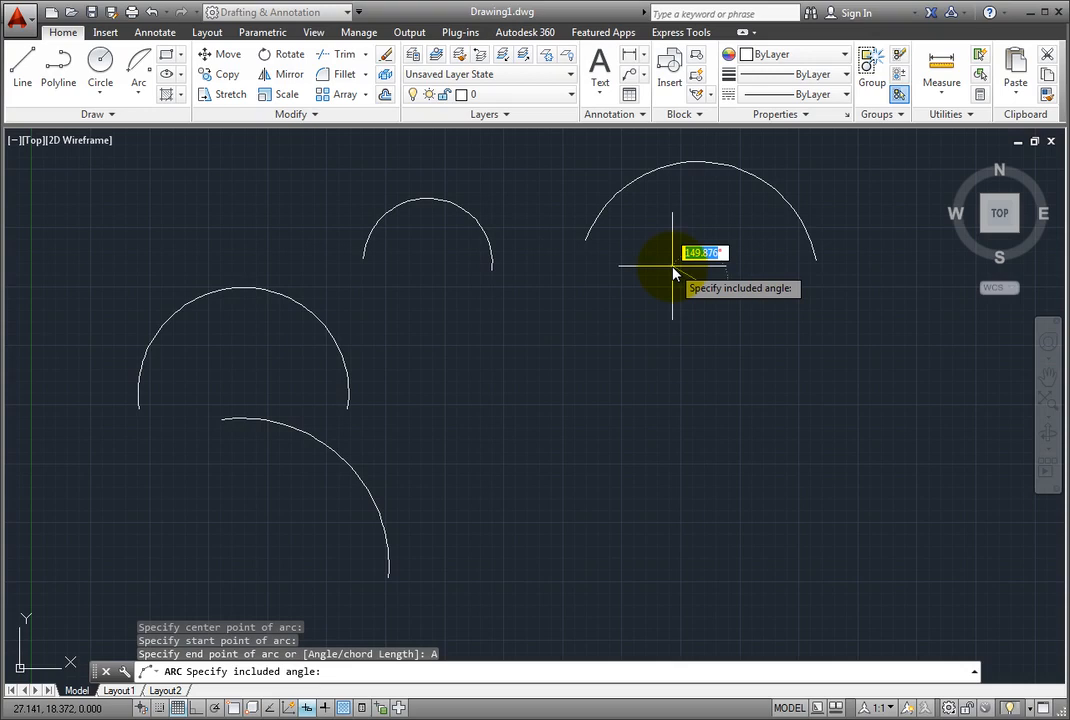
pyautogui.write('-90')
pyautogui.press('Return')
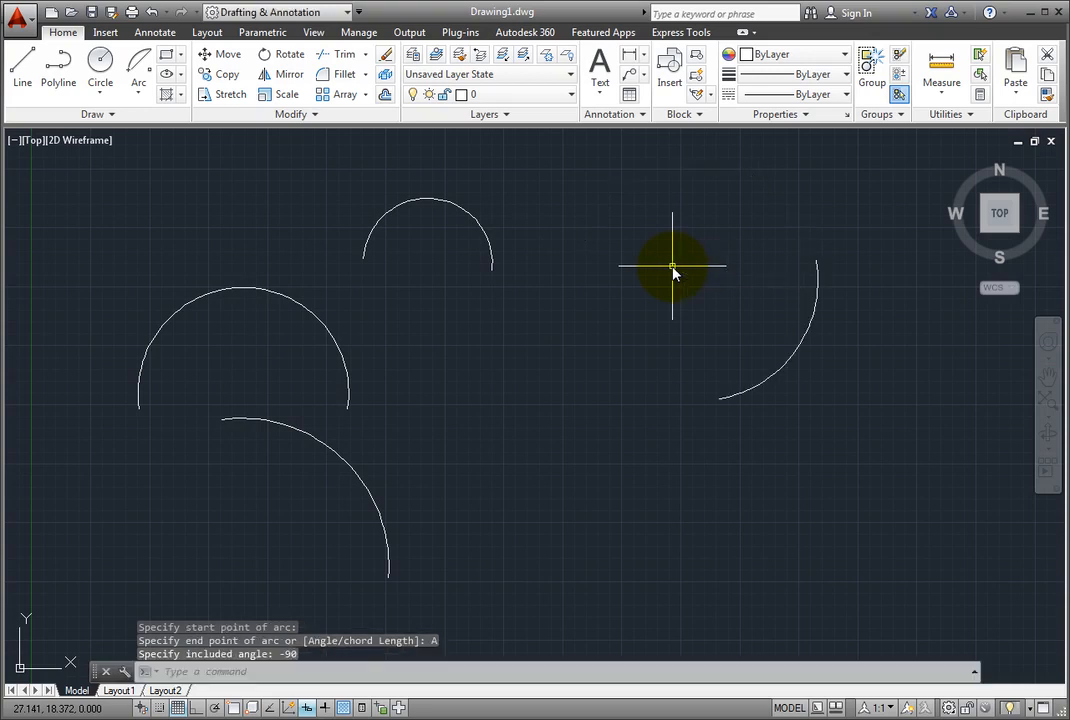